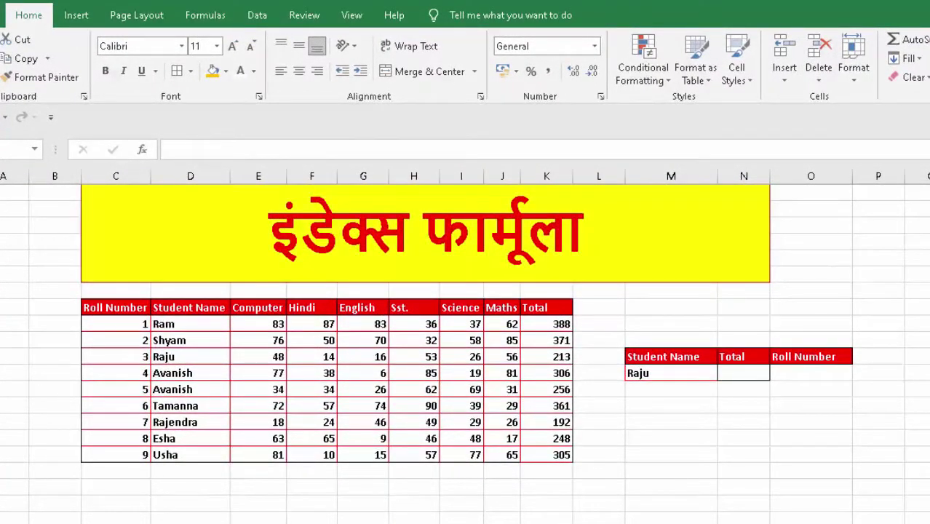
Delete the existing VLOOKUP formula from Ram's Total cell M14
click(811, 372)
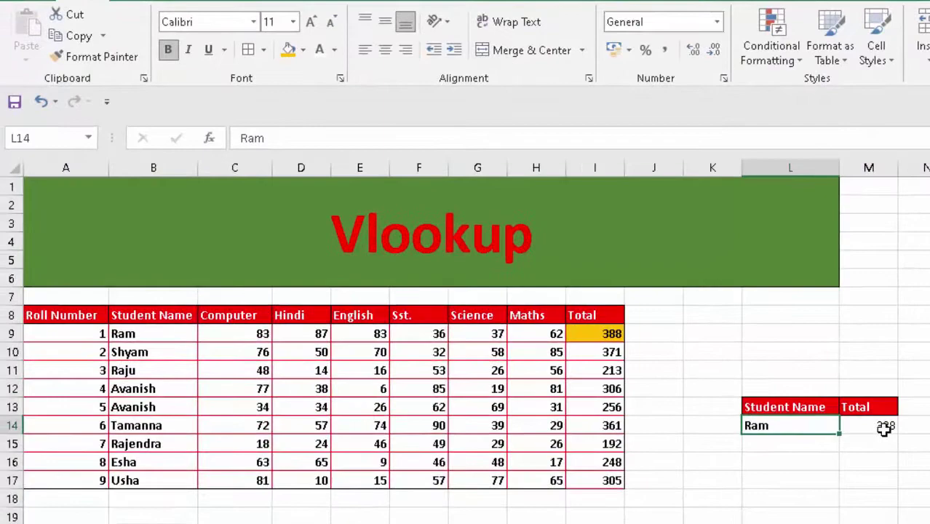
click(884, 431)
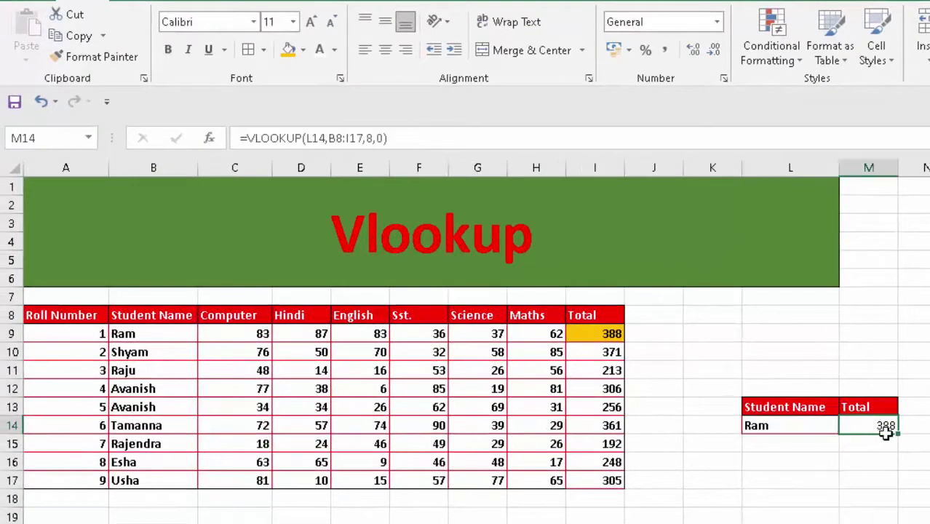
key(Delete)
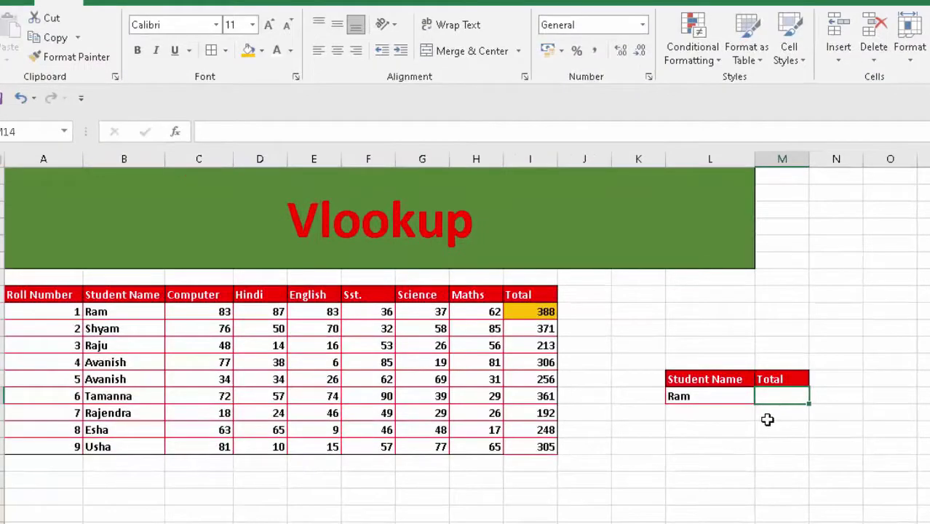
Start =VLOOKUP(L14, in M14, using Ram's name in L14 as the lookup value
text(=)
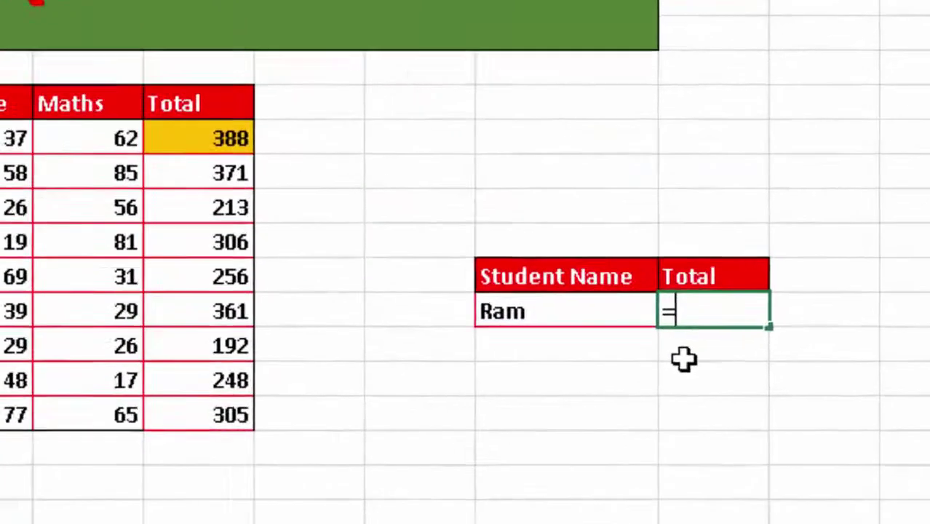
text(vl)
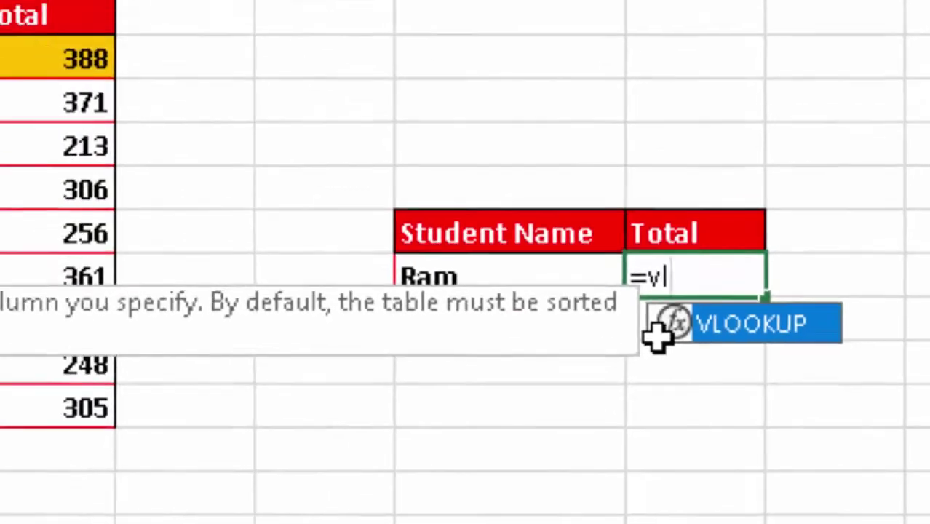
double_click(588, 290)
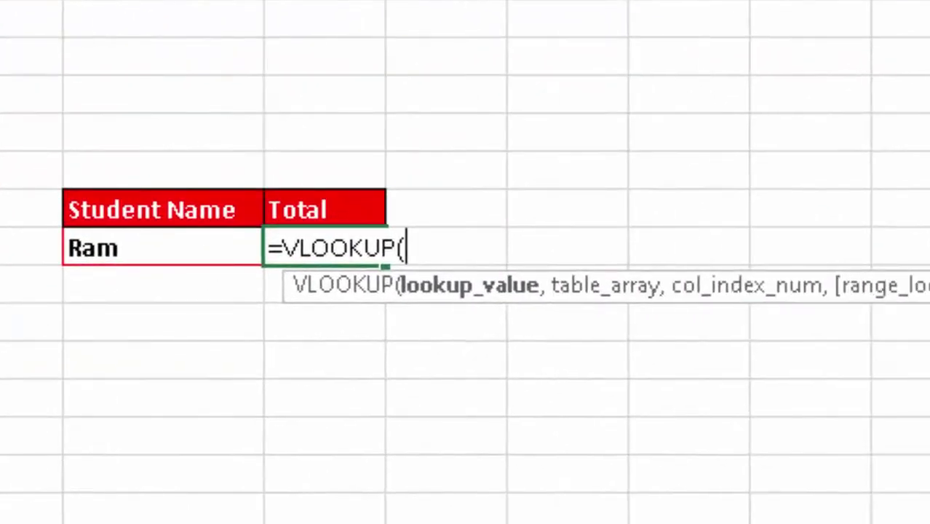
click(162, 260)
text(,)
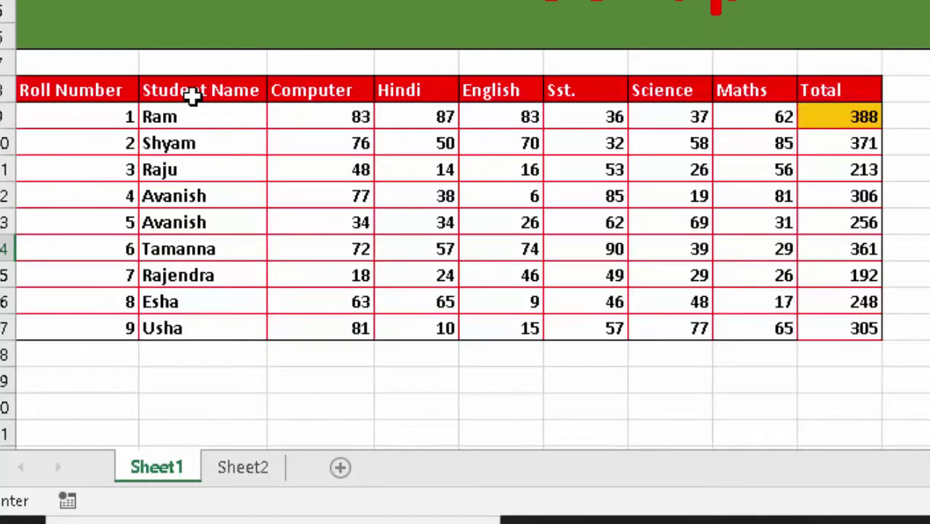
Complete Ram's formula as =VLOOKUP(L14,A8:I17,8,0), which returns #N/A
drag(193, 96, 306, 173)
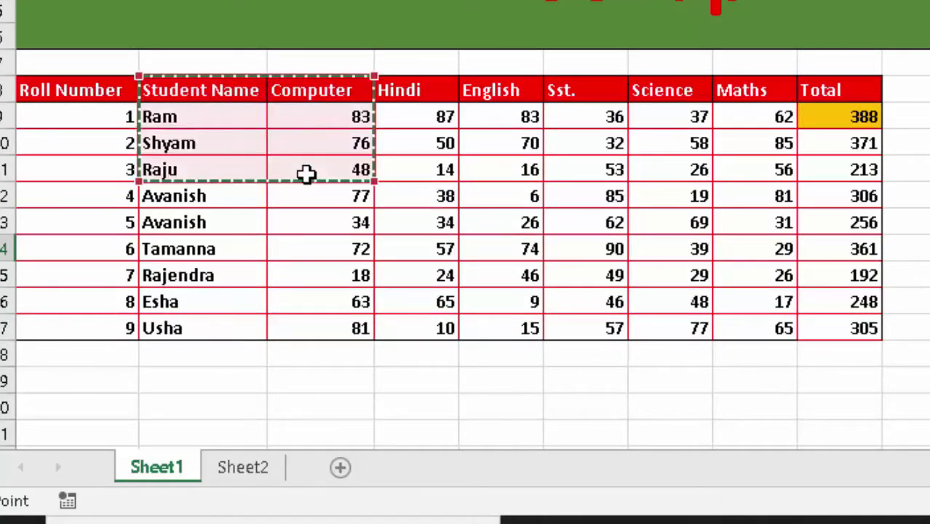
key(ctrl+z)
key(ctrl+z)
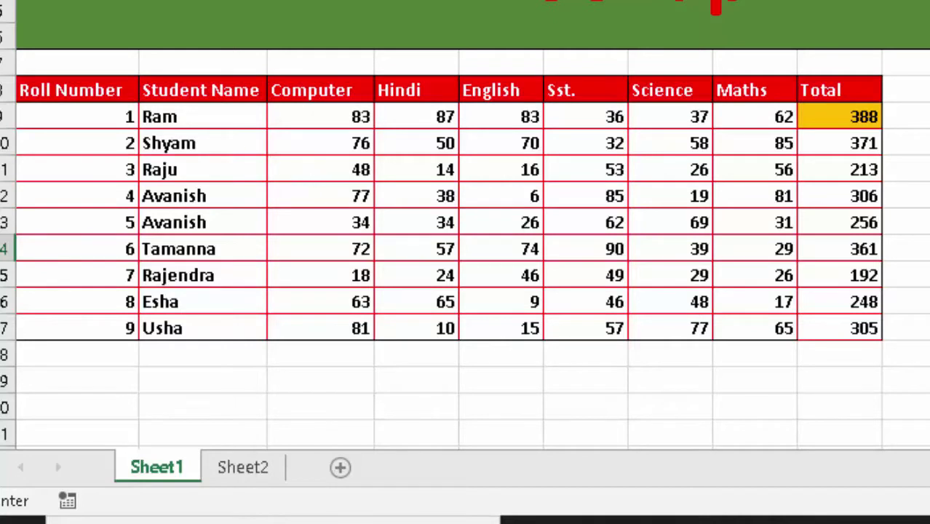
mouse_move(99, 87)
mouse_down()
mouse_move(439, 242)
mouse_move(821, 335)
mouse_move(808, 329)
mouse_up()
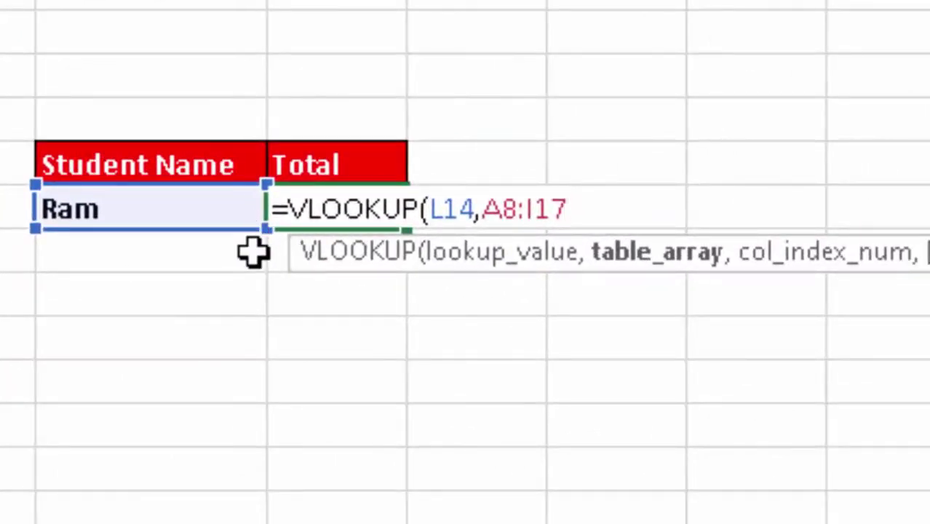
text(,)
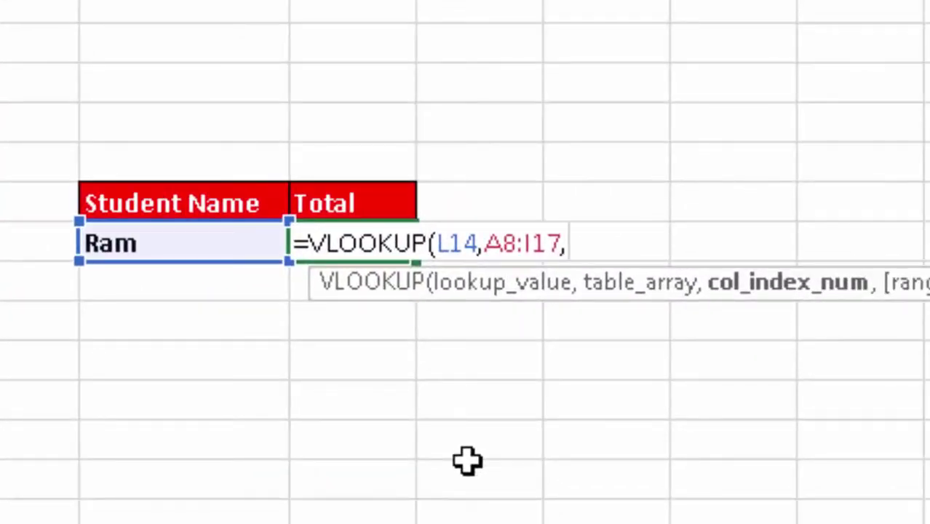
text(8)
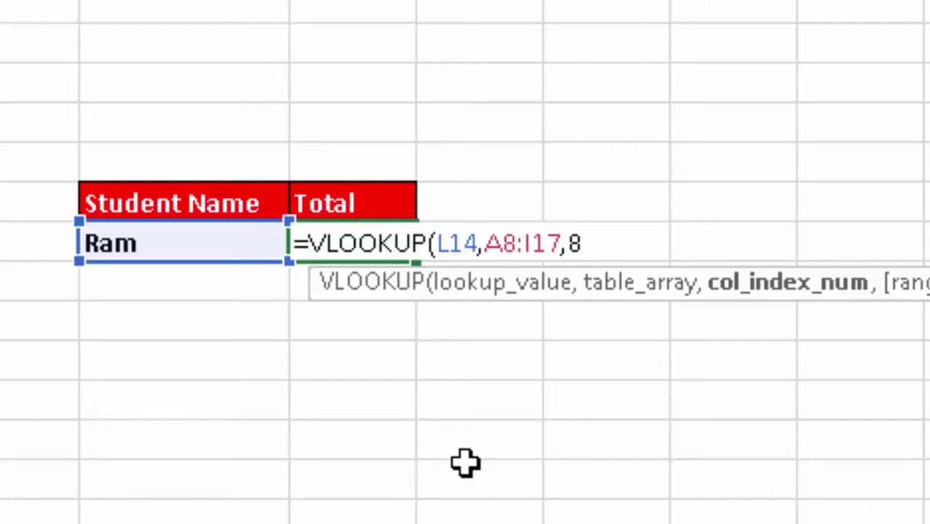
text(,)
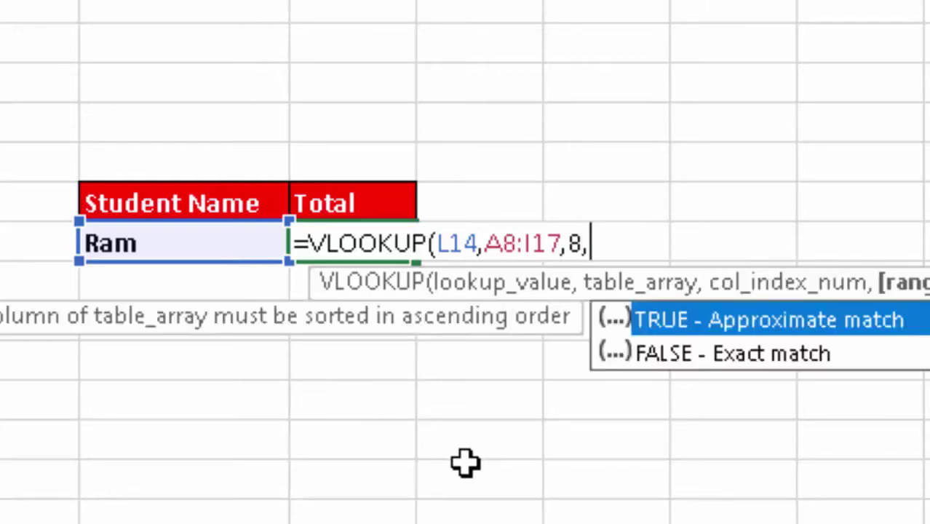
text(0))
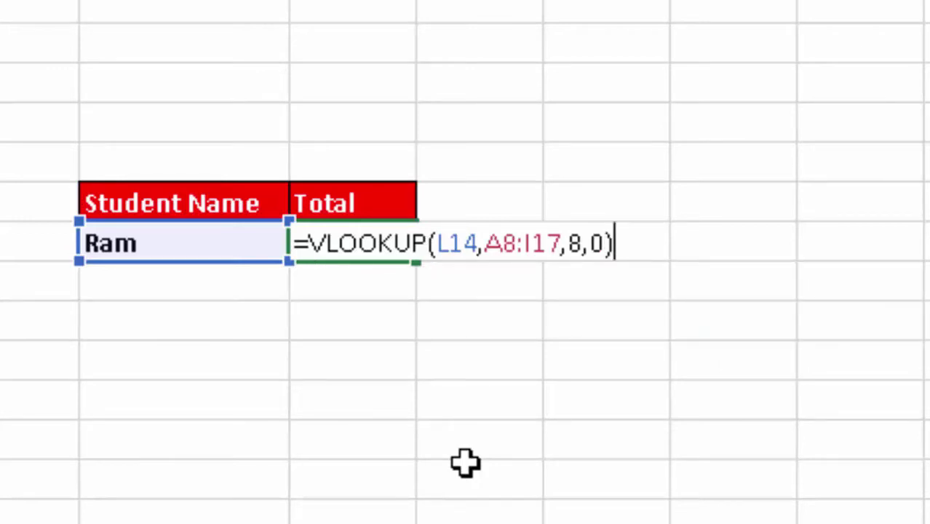
key(Return)
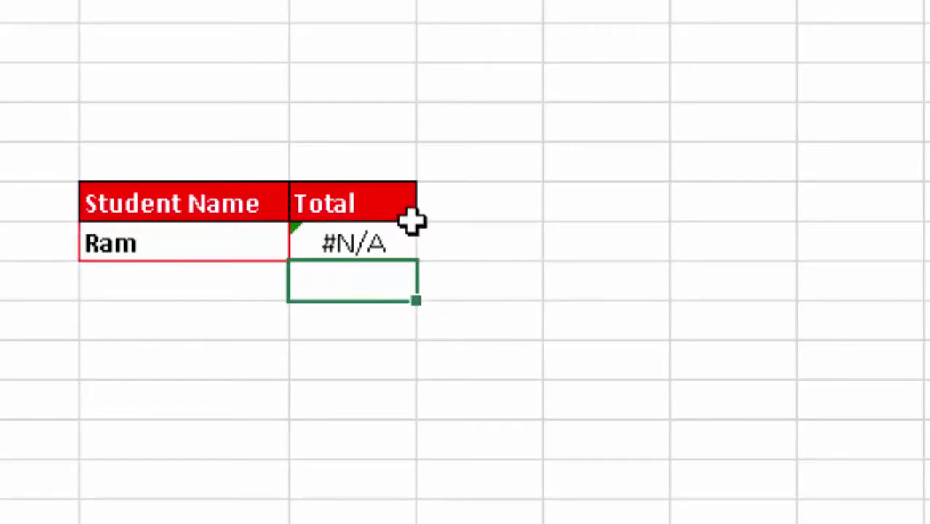
Remove the incorrect A8:I17 table range from Ram's VLOOKUP formula
click(375, 249)
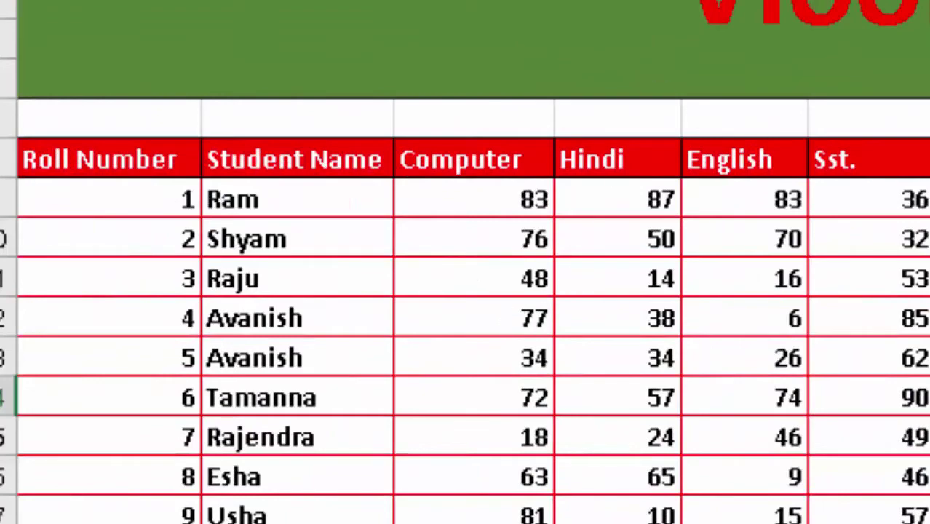
key(ctrl+a)
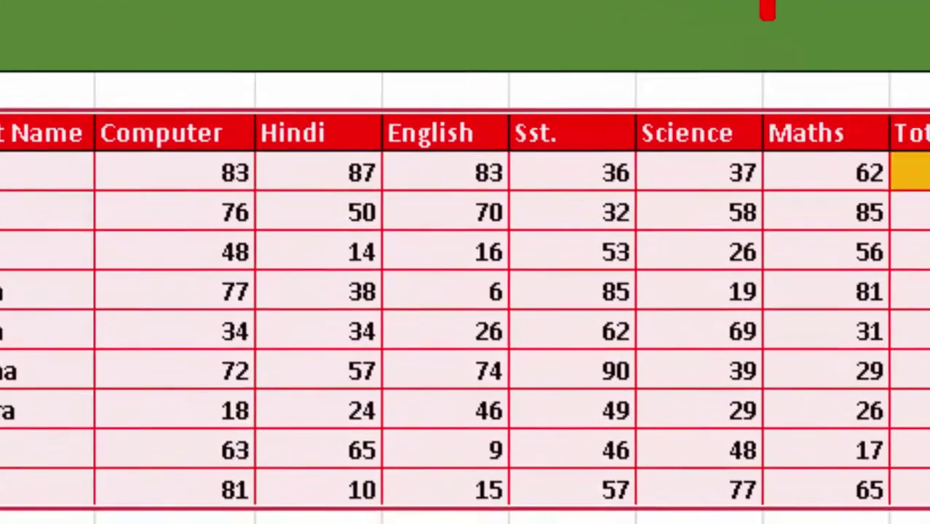
text(,8,)
key(BackSpace)
key(BackSpace)
key(BackSpace)
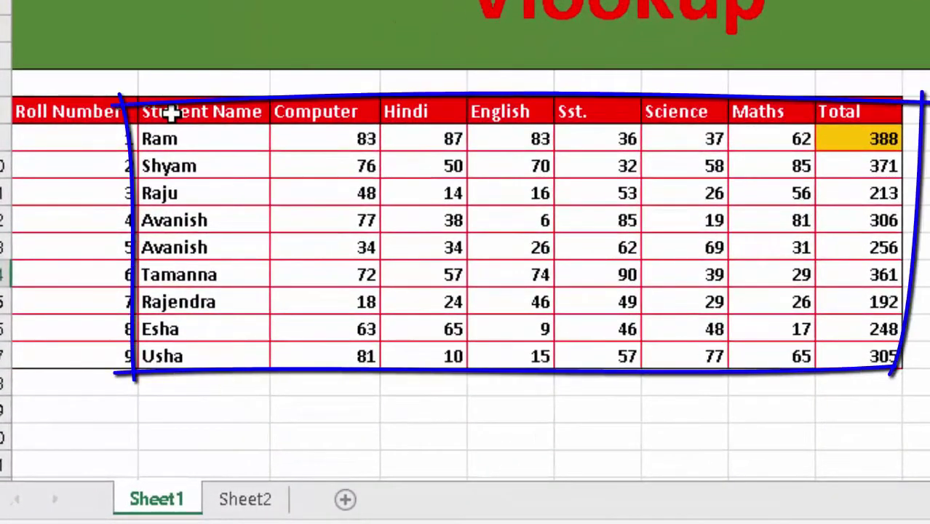
Redo the formula as =VLOOKUP(L14,B8:I17,8,0) so Ram's total shows 388
mouse_move(169, 111)
mouse_down()
mouse_move(198, 144)
mouse_move(580, 404)
mouse_up()
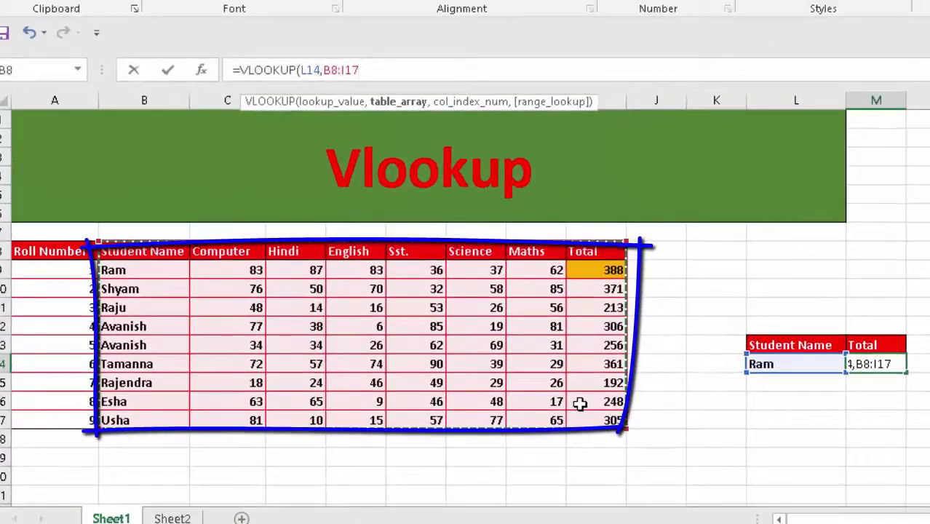
text(,)
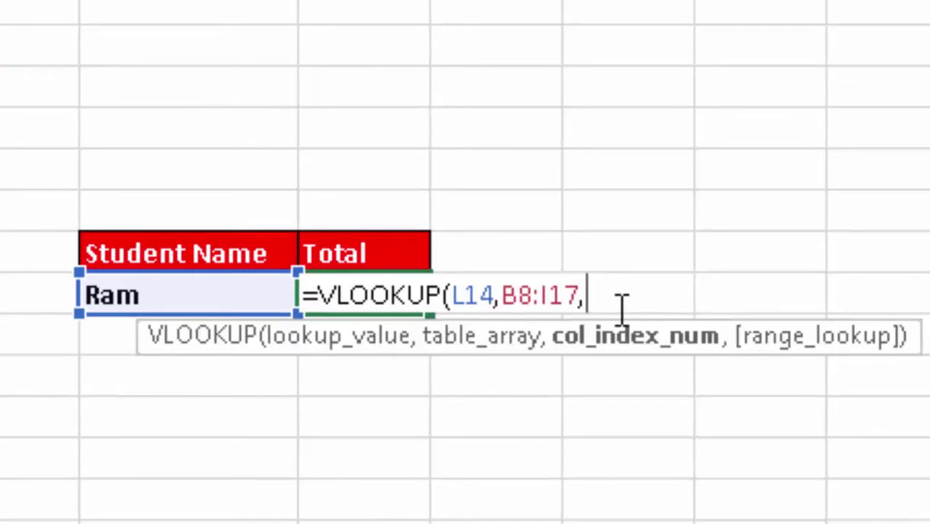
text(8)
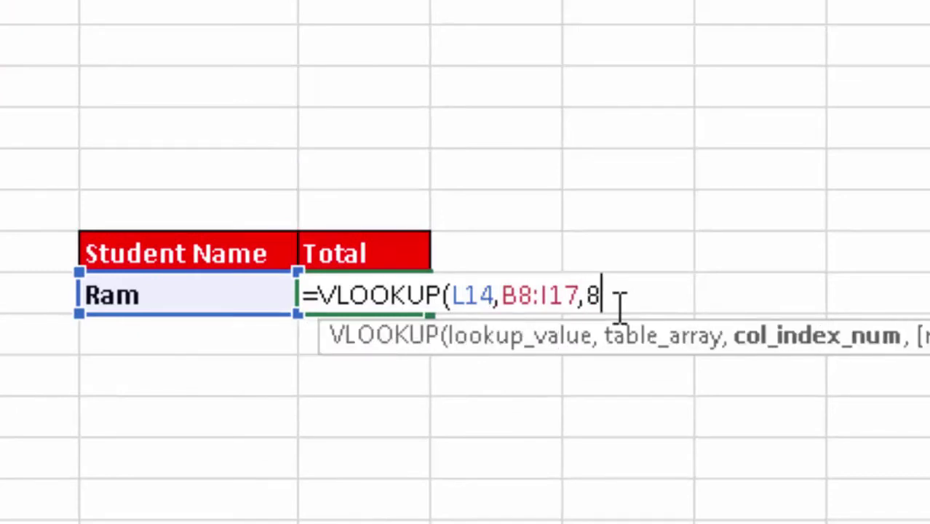
text(,0))
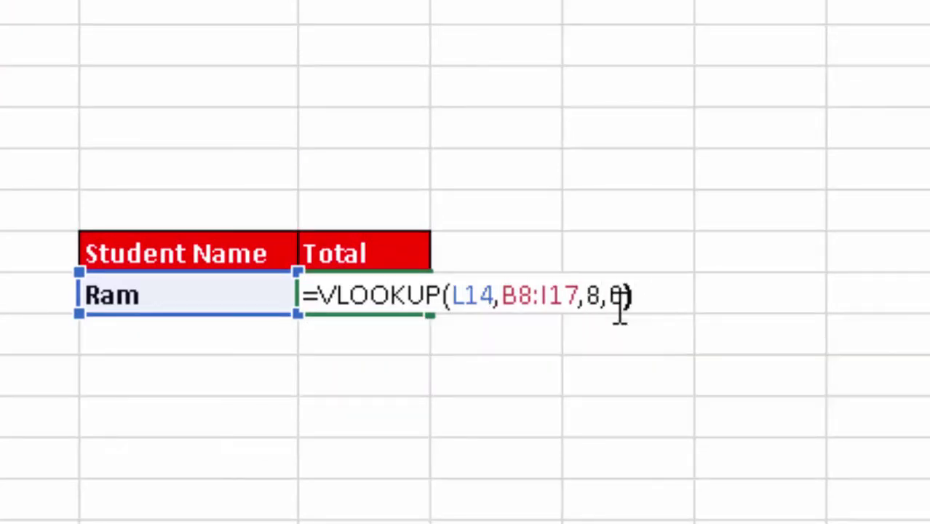
key(Return)
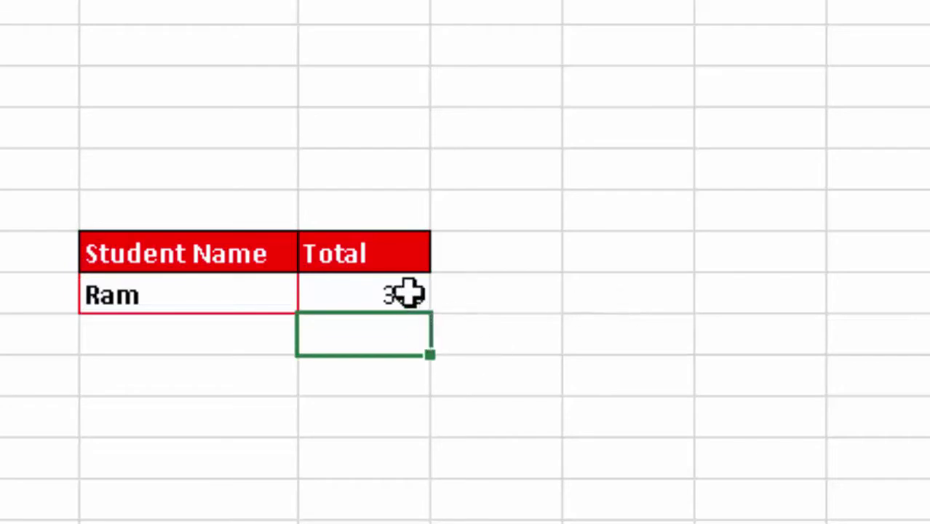
click(408, 294)
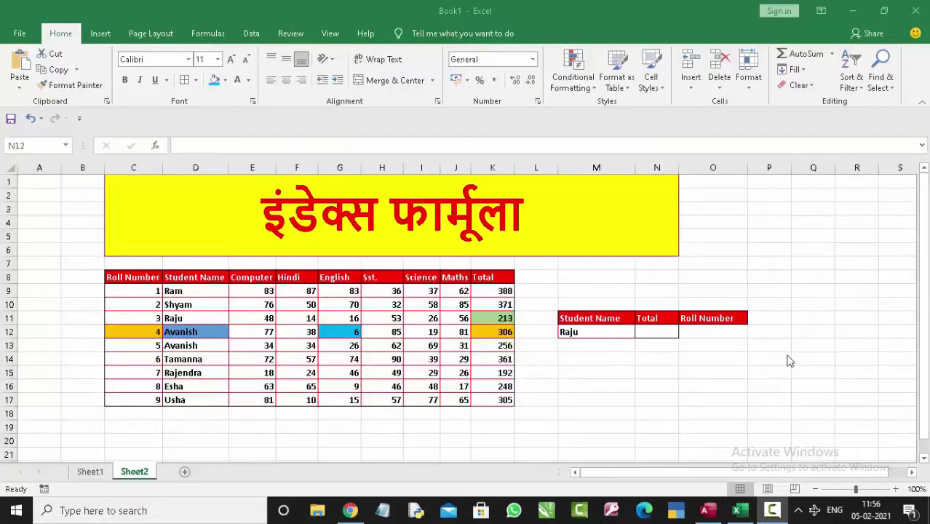
Enter =VLOOKUP(M12,D8:K17,8,0) in Raju's Total cell N12 so it shows 213
click(670, 336)
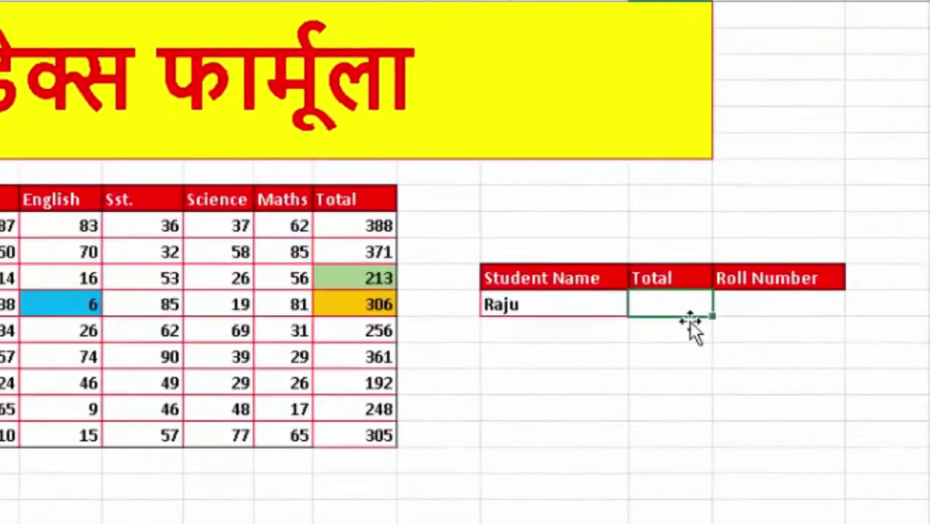
text(=vloo)
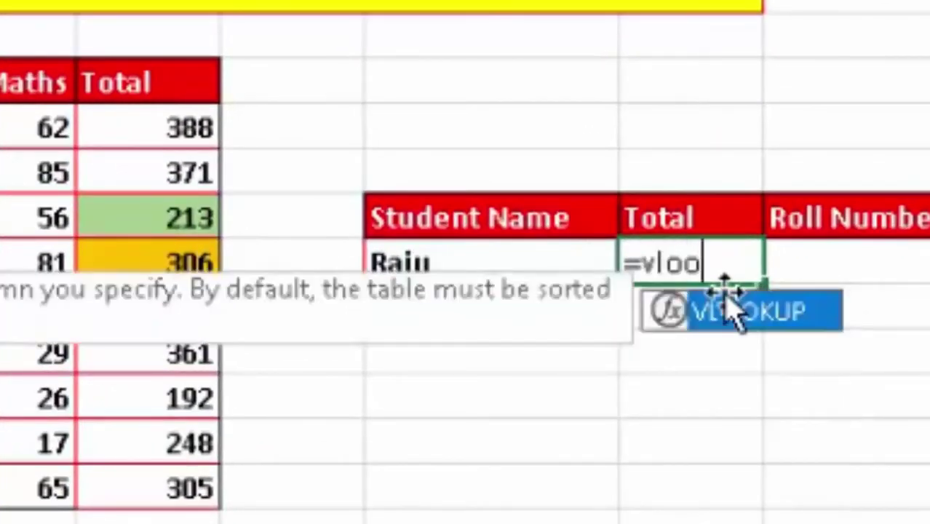
key(Tab)
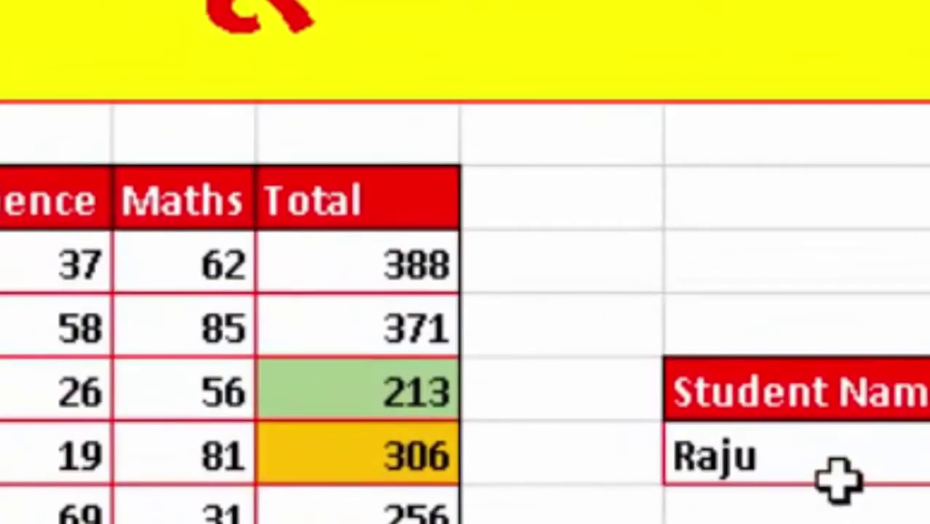
click(839, 479)
text(M12,)
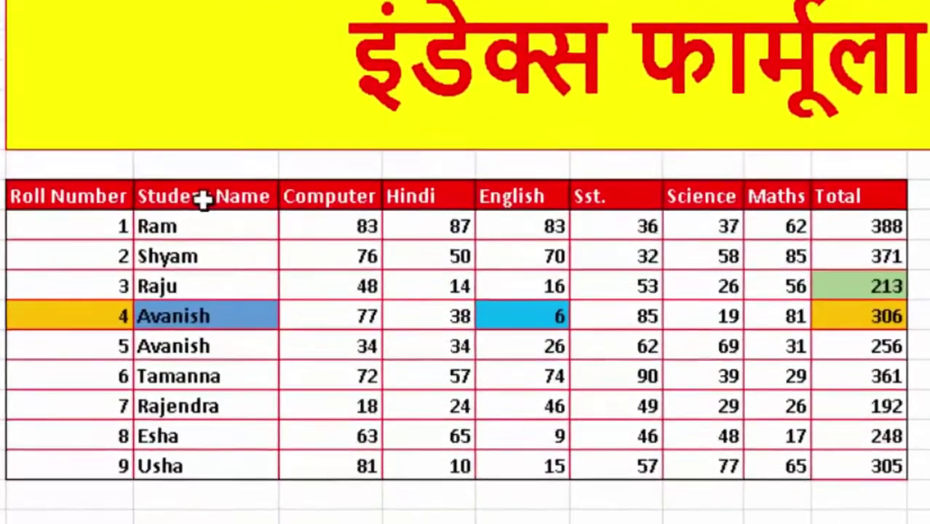
click(131, 314)
mouse_move(246, 133)
mouse_down()
mouse_move(265, 446)
mouse_move(629, 494)
mouse_move(625, 487)
mouse_up()
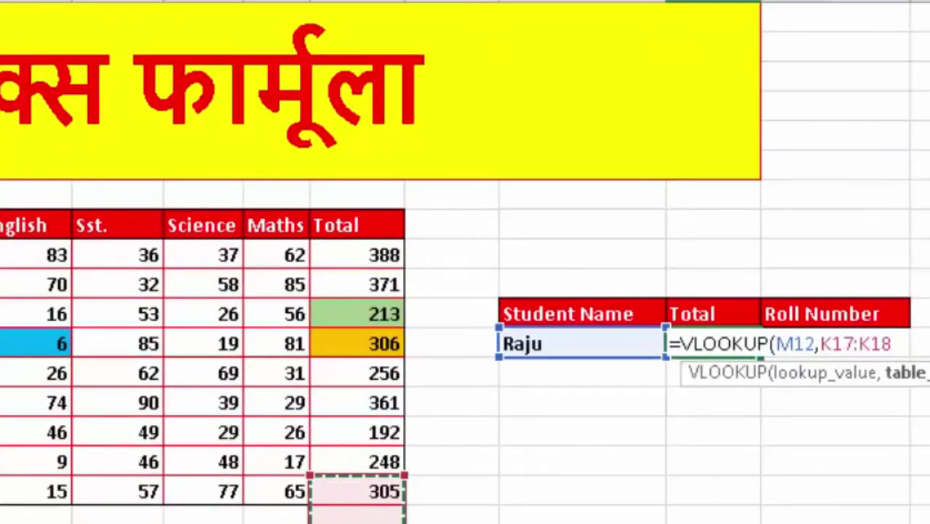
mouse_move(357, 495)
mouse_down()
mouse_move(320, 464)
mouse_move(340, 478)
mouse_up()
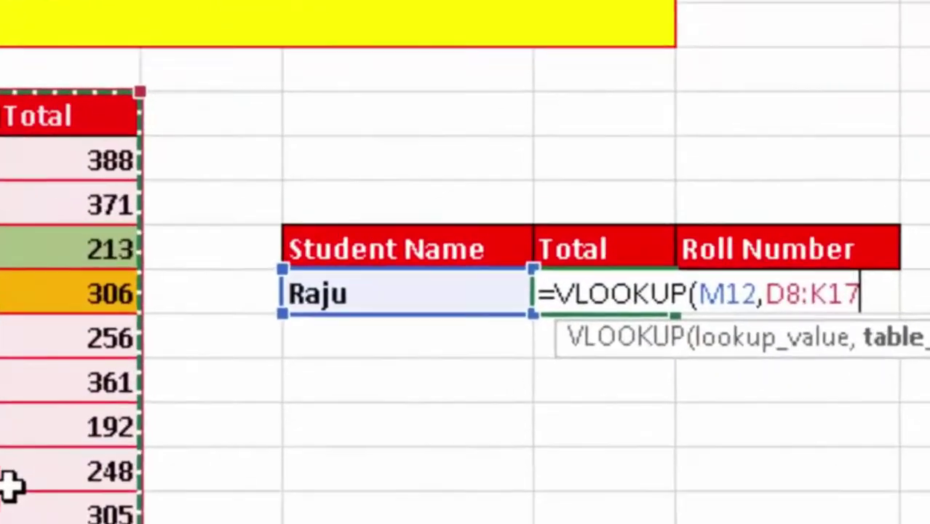
text(,8)
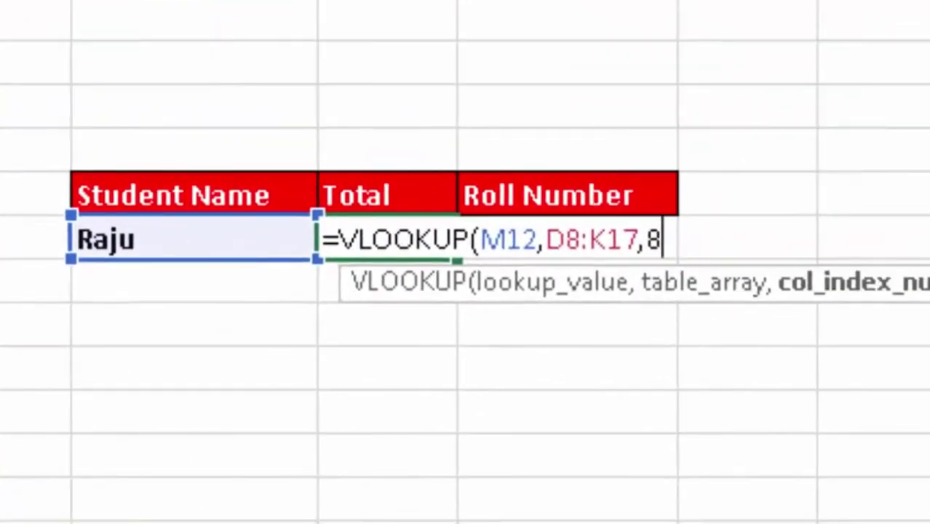
text(,0)
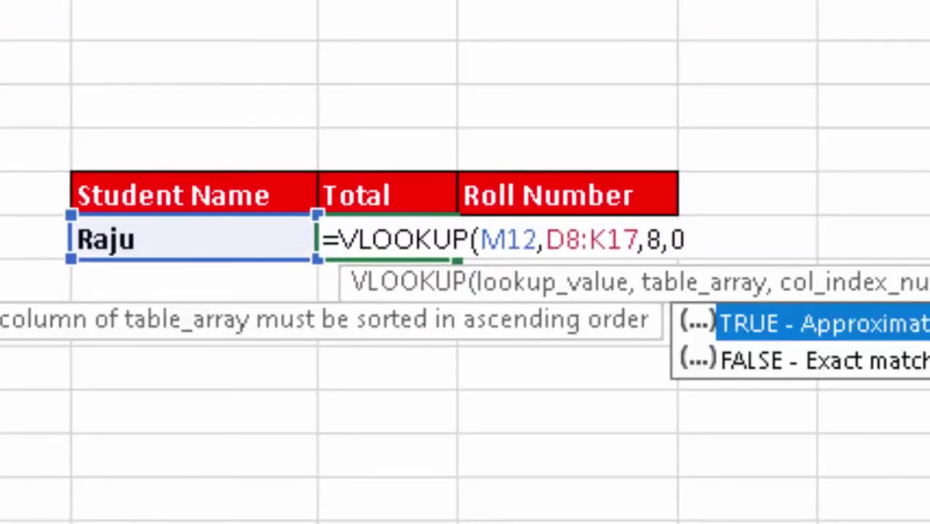
text())
key(Return)
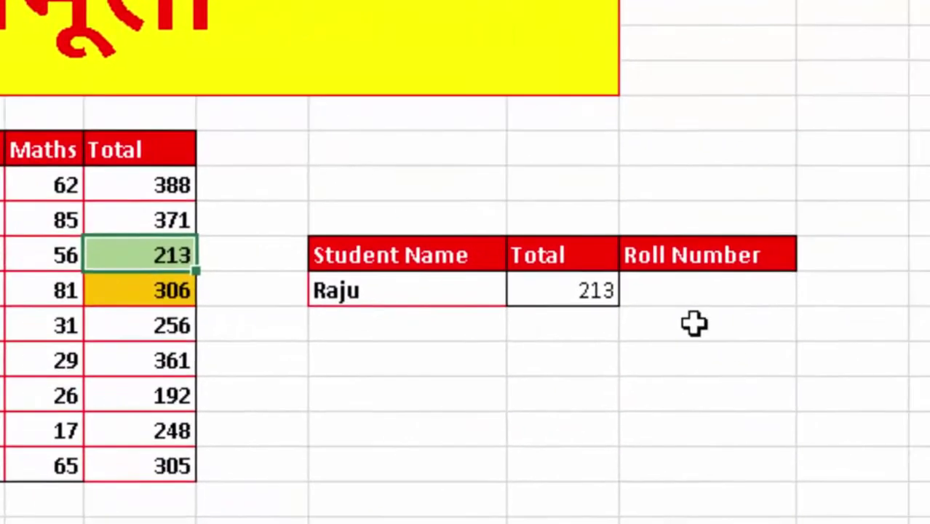
click(670, 289)
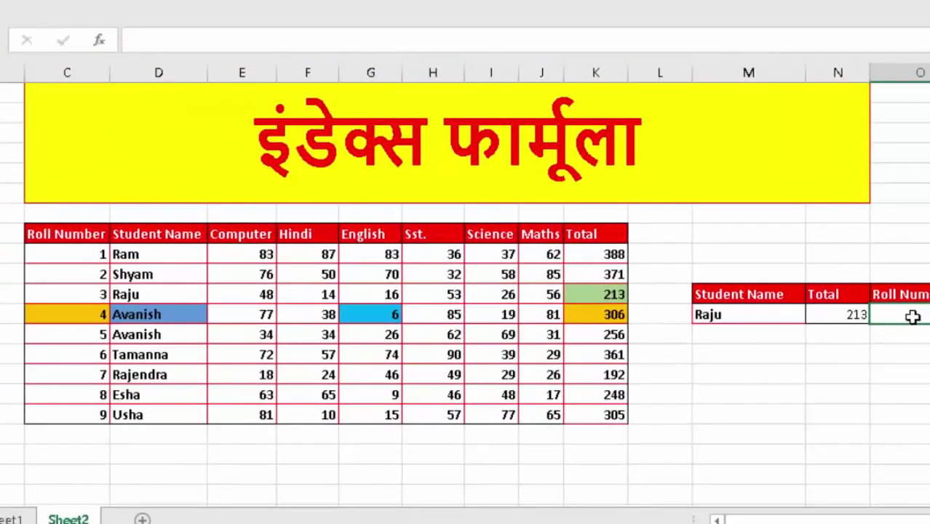
Enter =INDEX(C8:K17,4,1) in Raju's Roll Number cell O12, returning 3
text(=ind)
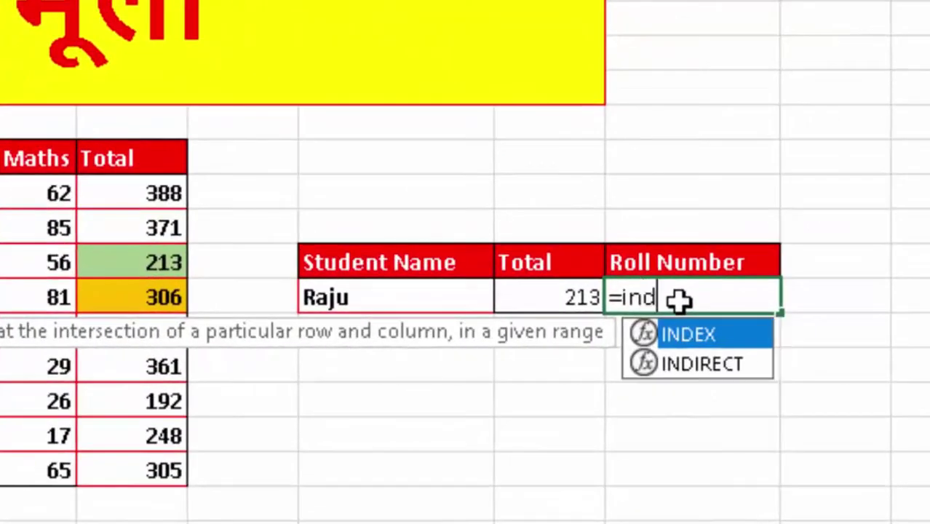
key(Tab)
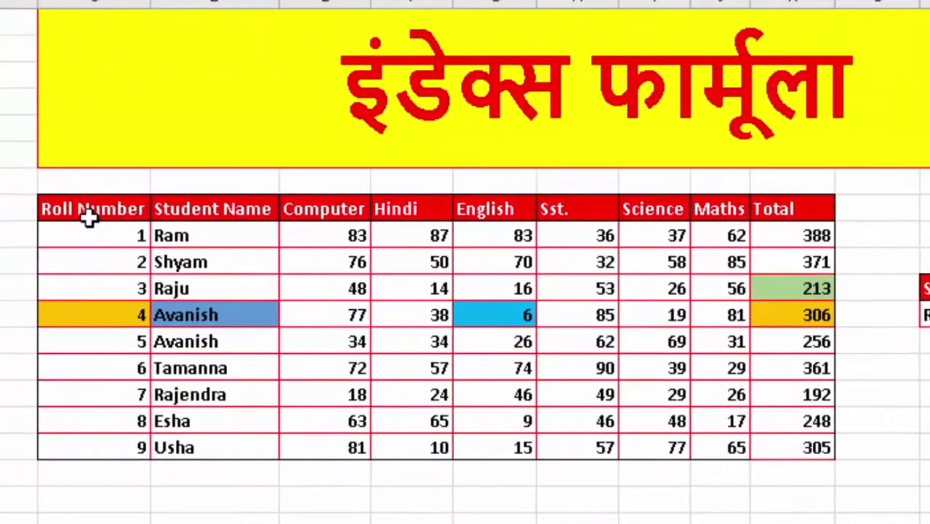
click(89, 212)
drag(88, 212, 780, 449)
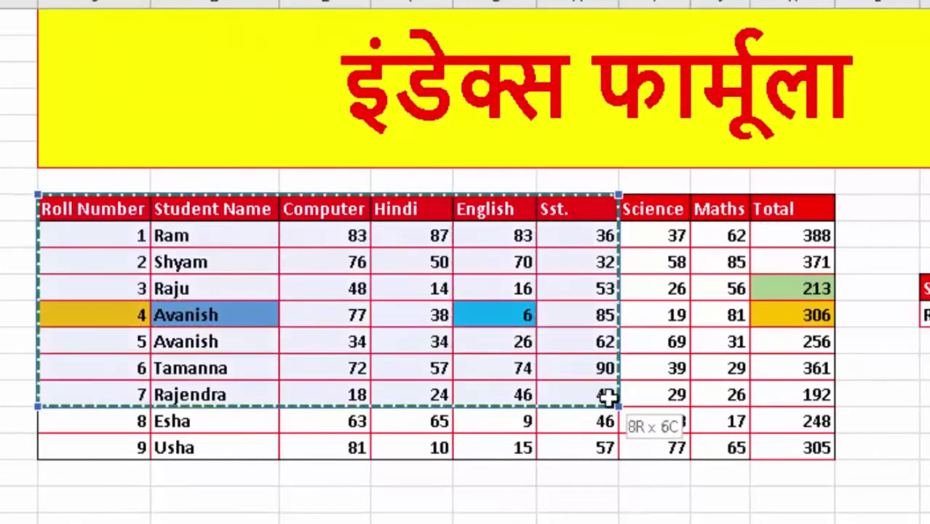
text(,)
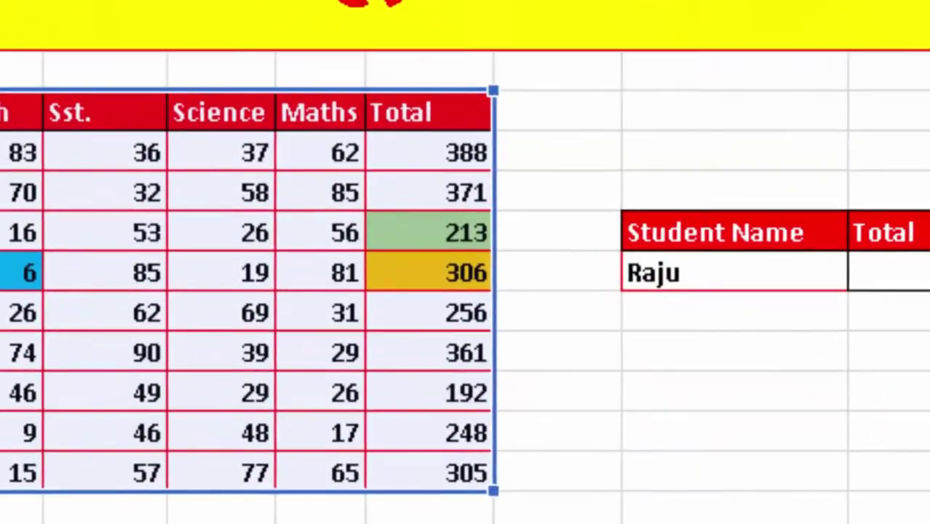
text(,4,1))
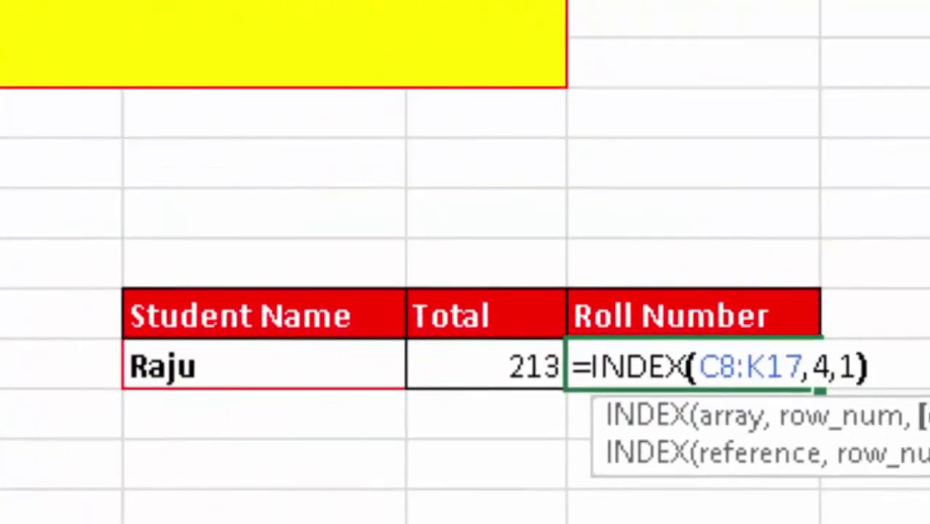
key(Return)
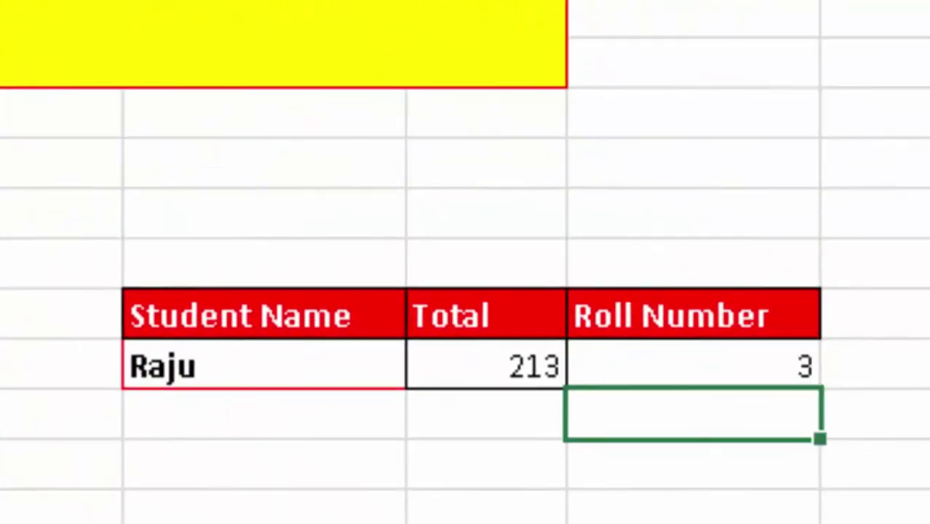